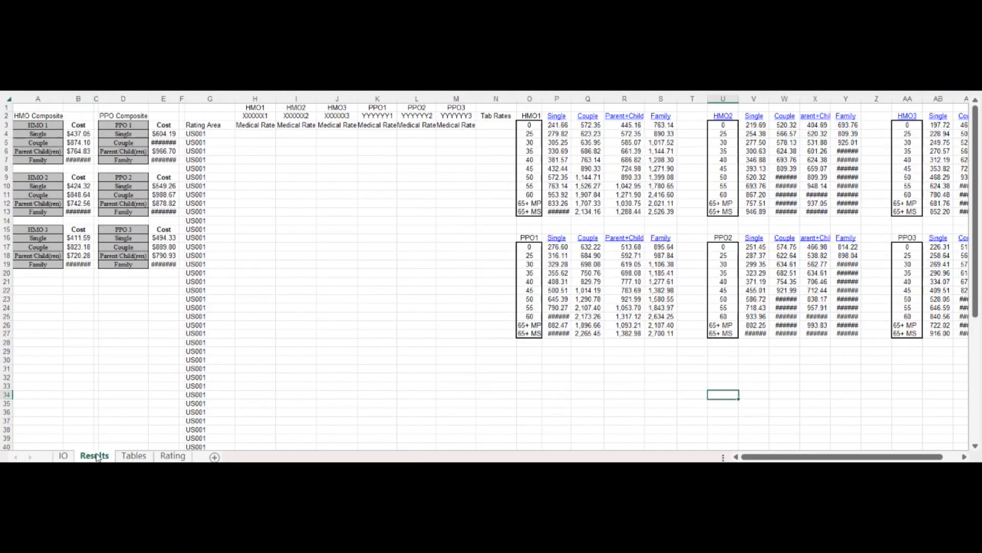
# Step: Look through the workbook's Tables, Rating and IO worksheets to see how the rating calculator is built
pyautogui.click(132, 456)
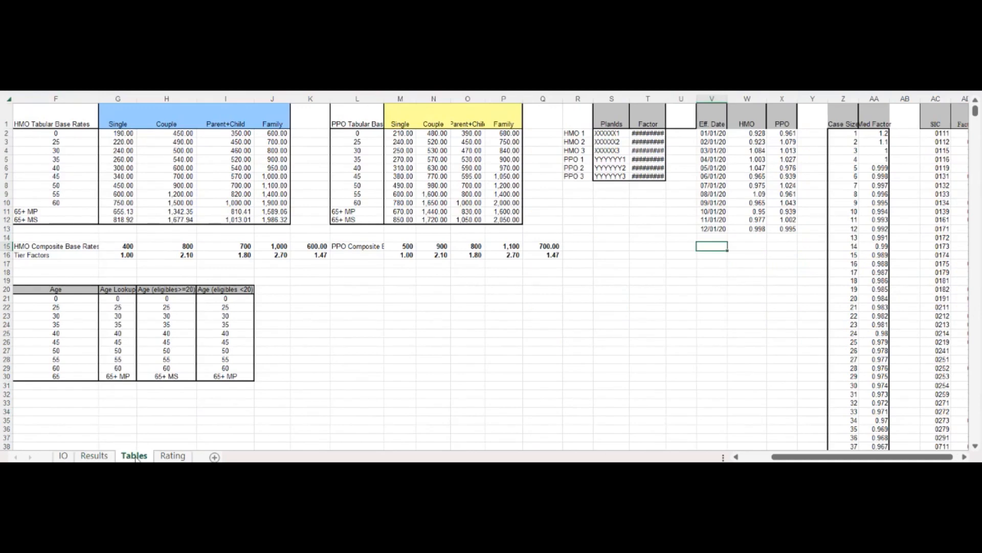
pyautogui.click(164, 457)
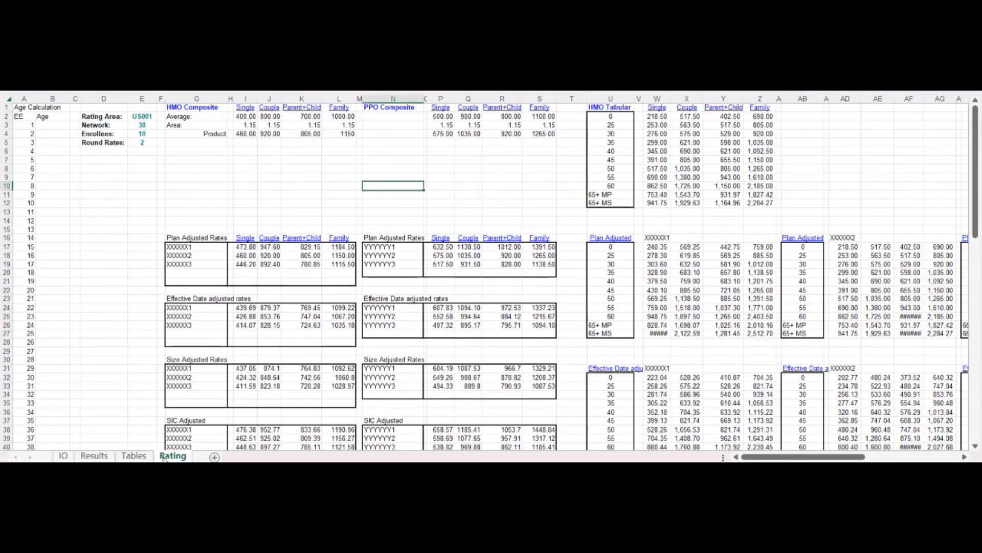
pyautogui.click(61, 456)
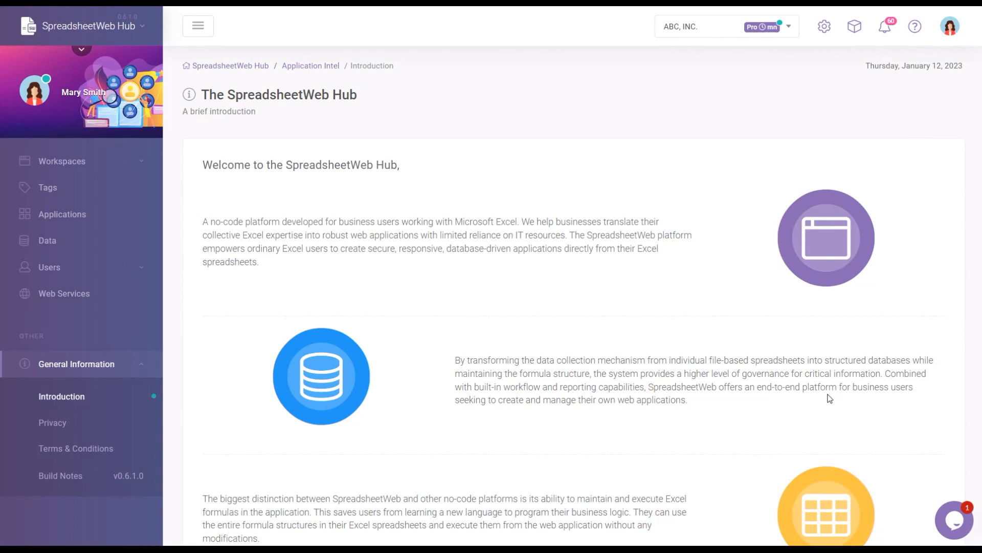
# Step: Create a new application named Calculator-Rating-Engine from the uploaded Excel file, accepting the automated application creation
pyautogui.click(81, 209)
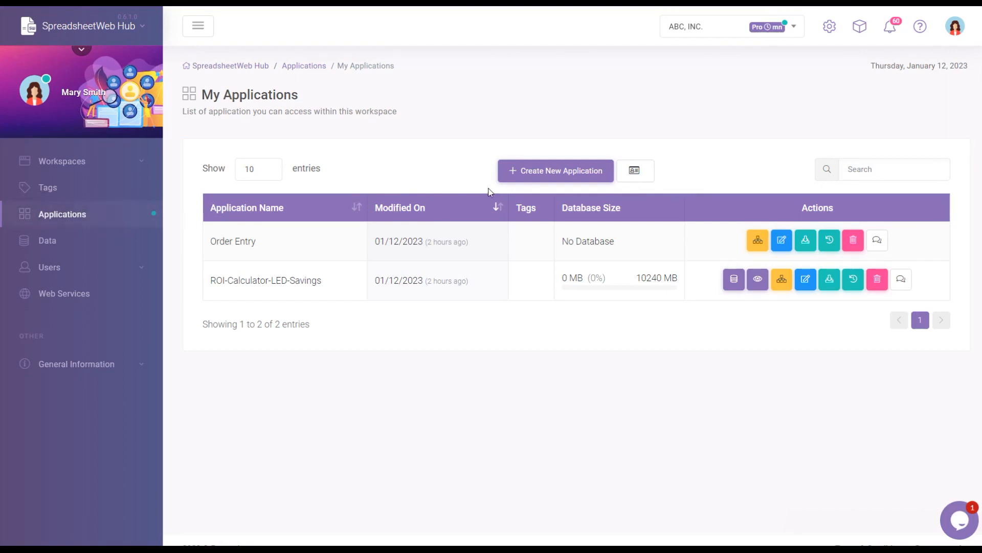
pyautogui.click(582, 171)
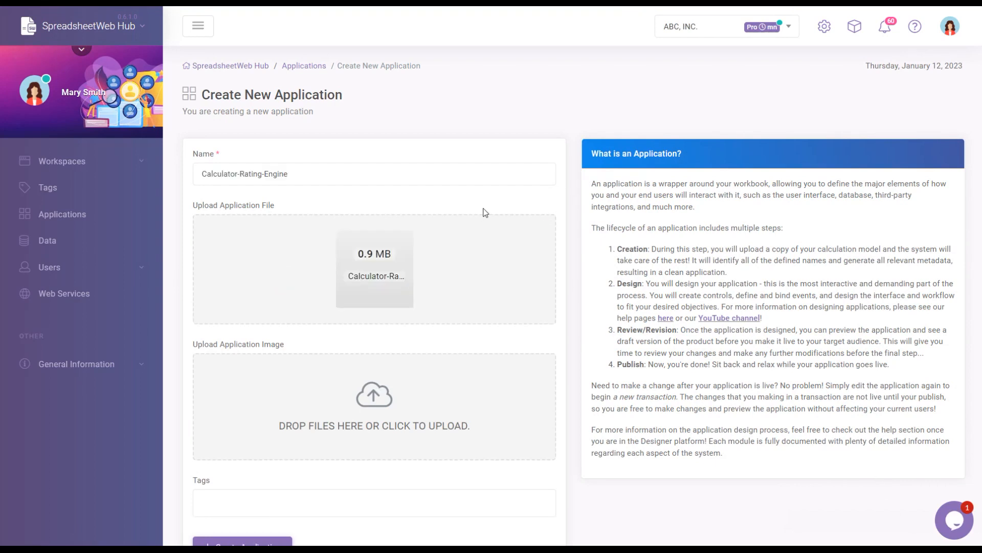
pyautogui.scroll(-2, 485, 213)
pyautogui.click(227, 471)
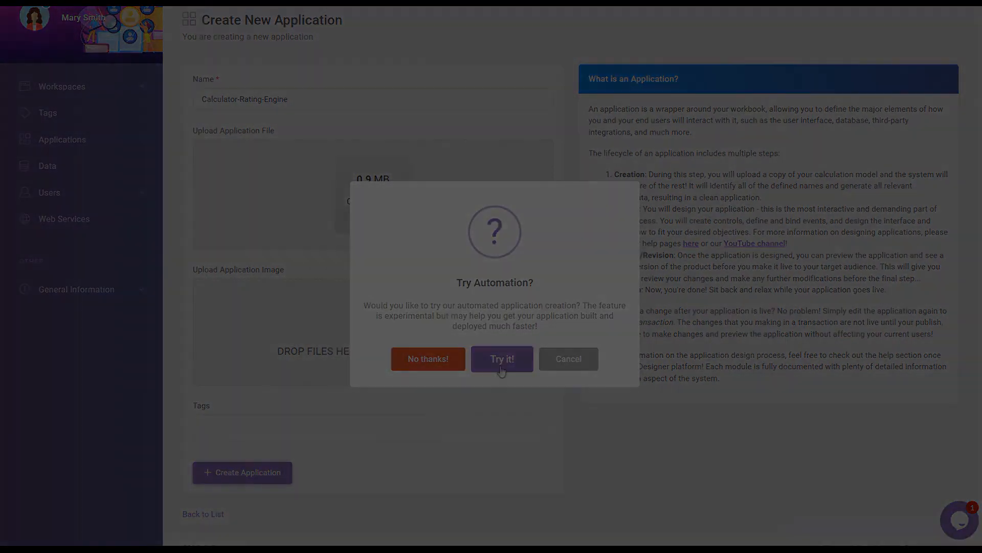
pyautogui.click(502, 360)
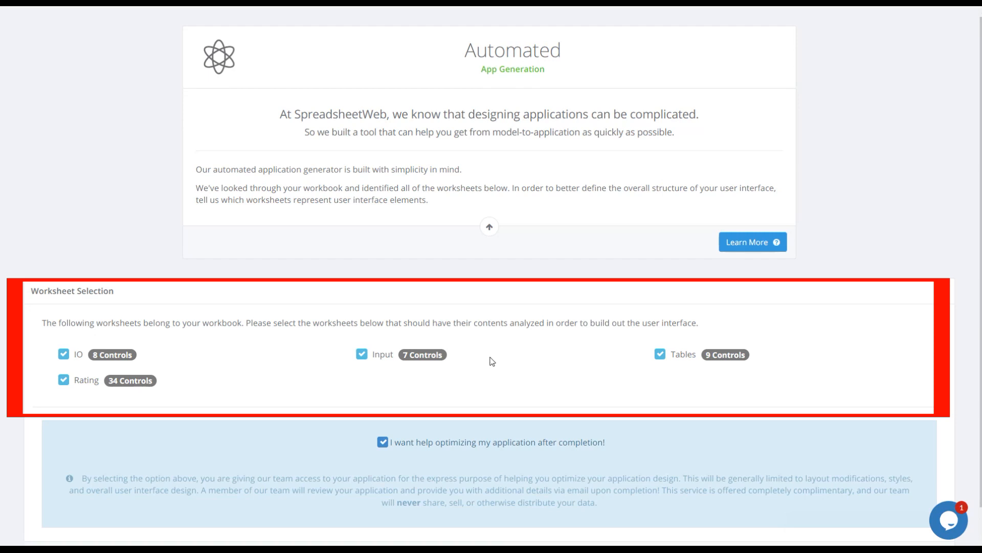
# Step: Exclude the Tables, Input and Rating worksheets, keep IO and the optimization help option enabled, and continue to the user interface preview
pyautogui.click(661, 354)
pyautogui.click(363, 355)
pyautogui.click(62, 384)
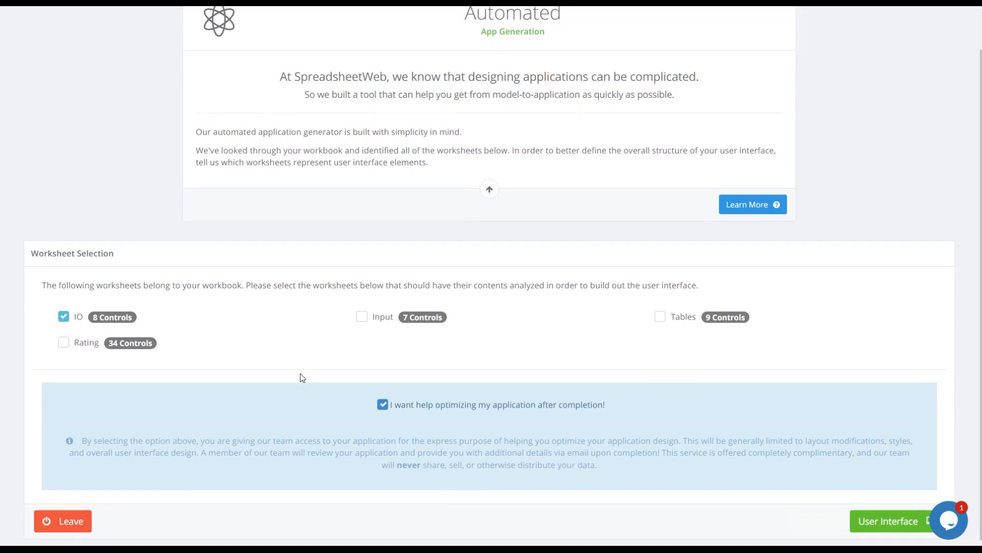
pyautogui.click(382, 404)
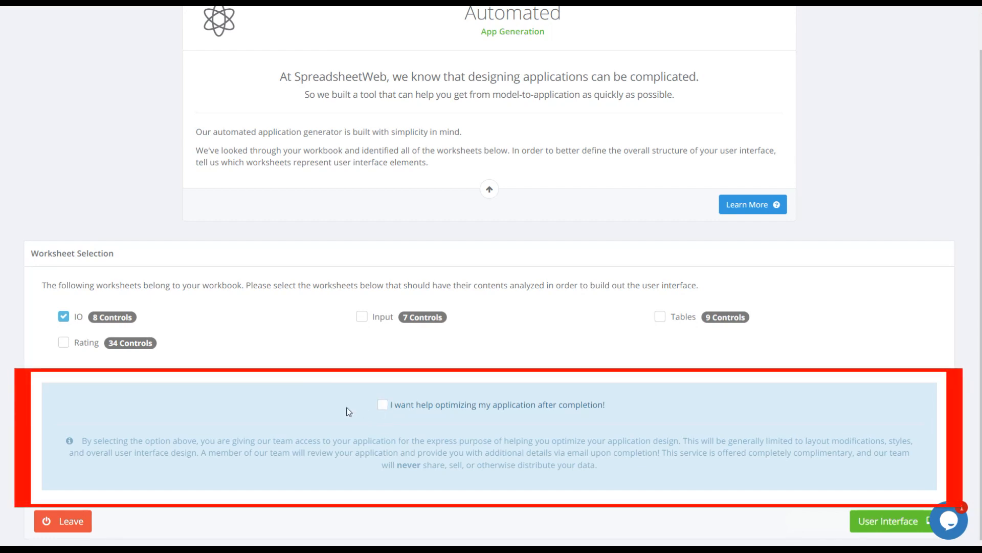
pyautogui.click(384, 407)
pyautogui.click(910, 533)
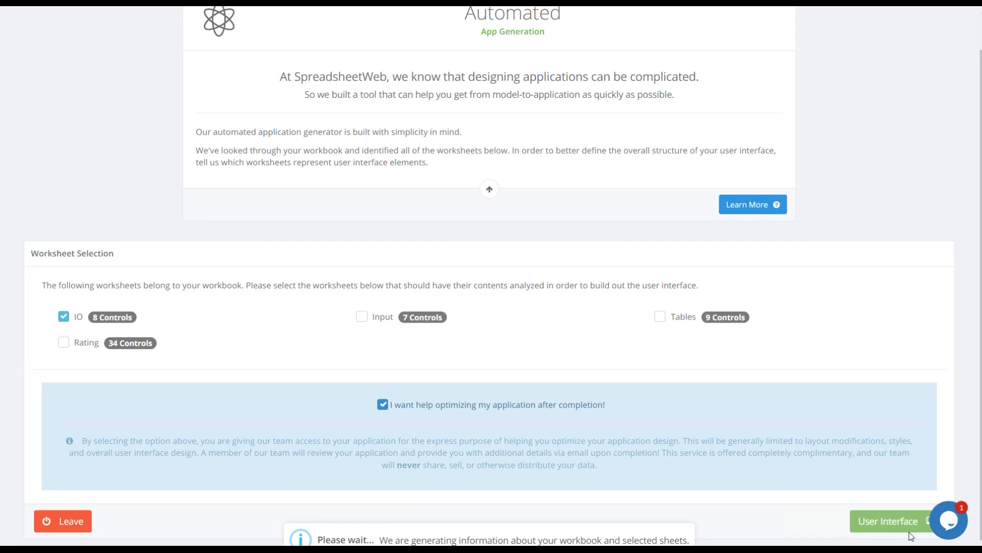
pyautogui.scroll(-1, 912, 536)
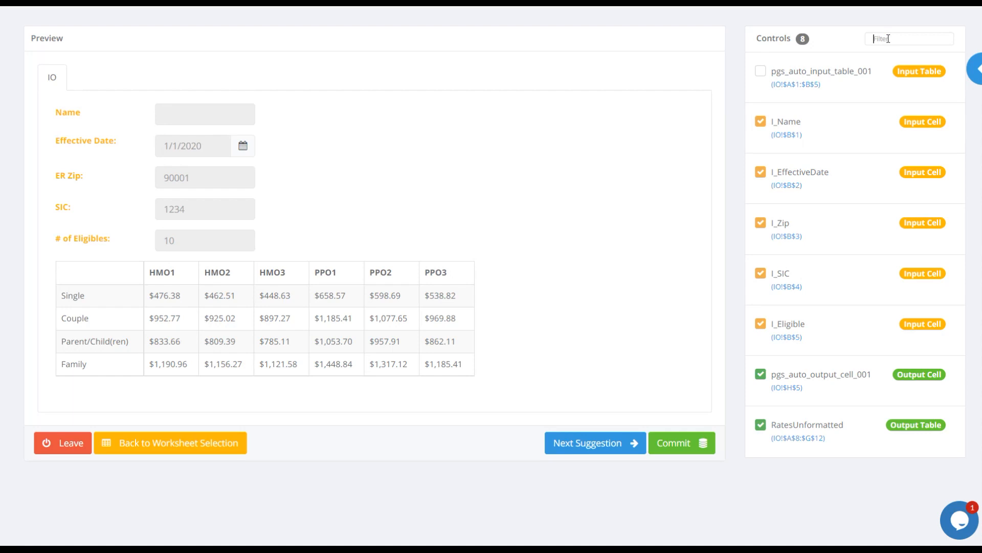
# Step: Commit the first suggested layout after previewing the alternative, and accept automatic database creation with save buttons
pyautogui.click(611, 444)
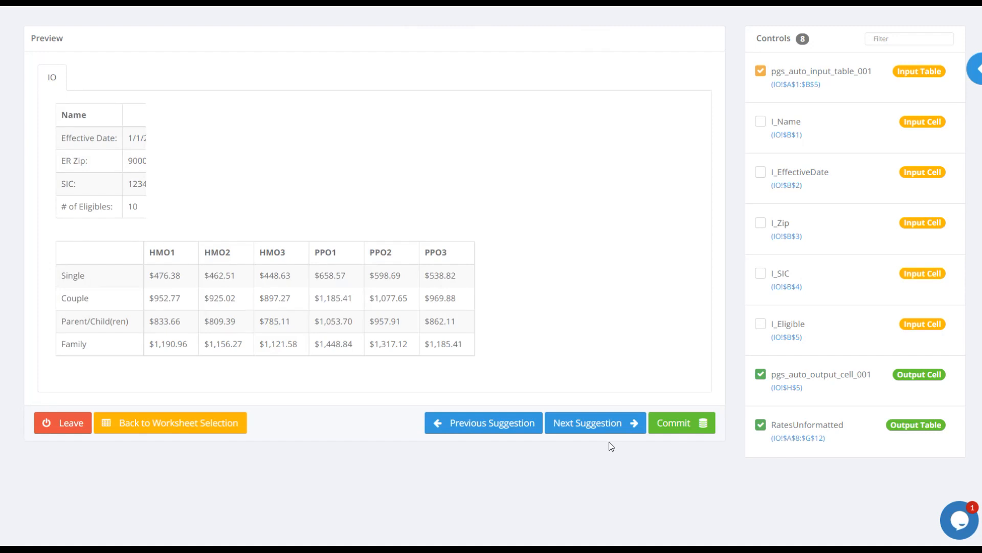
pyautogui.click(521, 432)
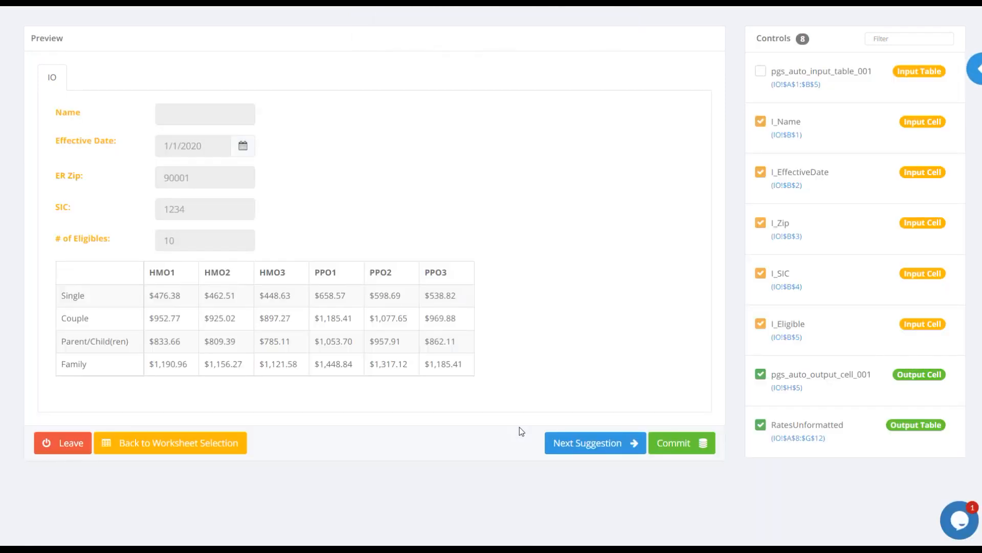
pyautogui.click(679, 446)
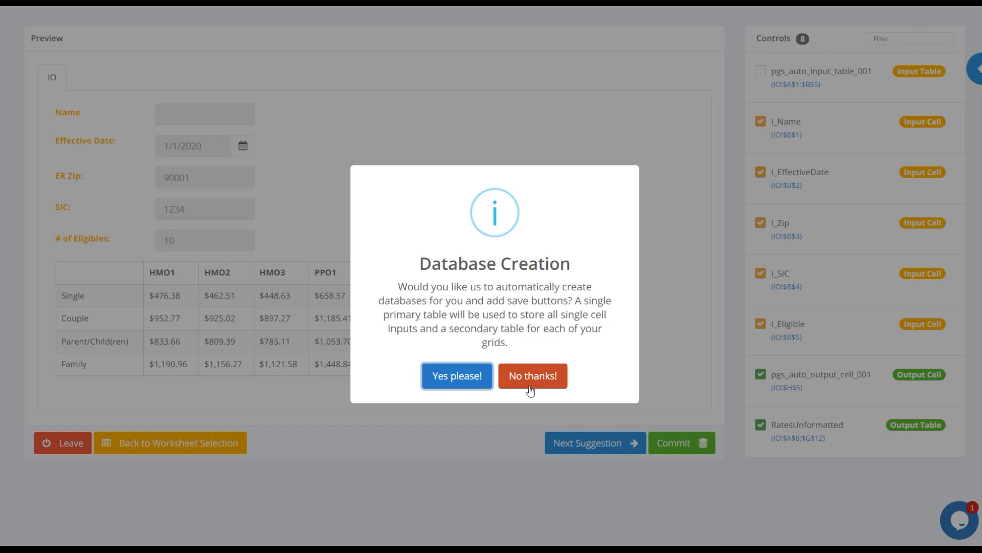
pyautogui.click(456, 384)
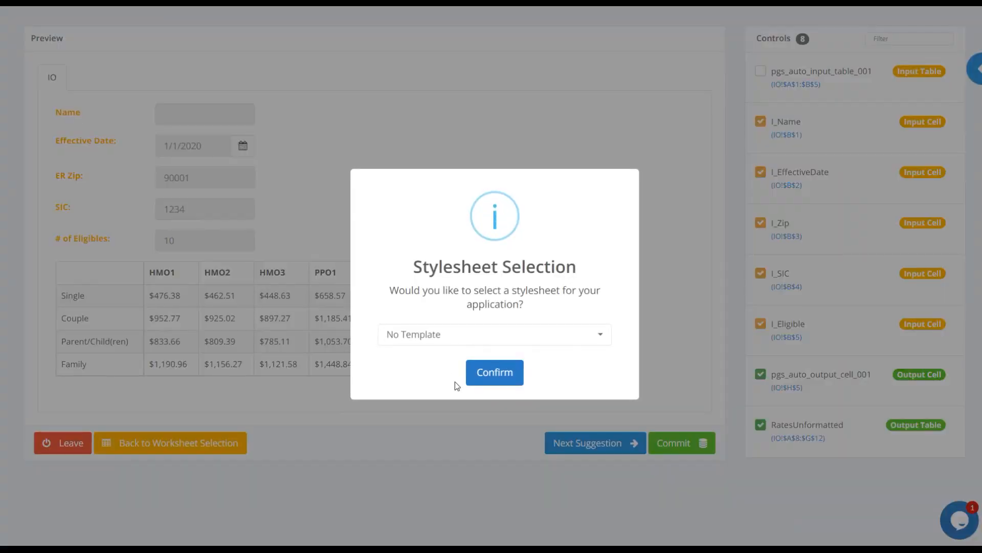
# Step: Browse the available stylesheets and apply sketchy.bootstrap.css to the application
pyautogui.click(476, 339)
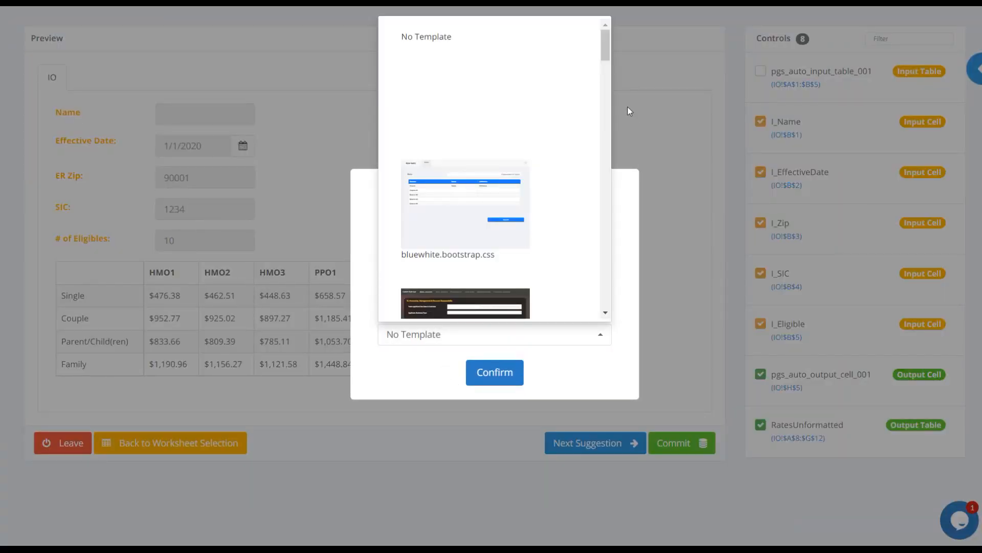
pyautogui.moveTo(603, 50); pyautogui.dragTo(627, 292)
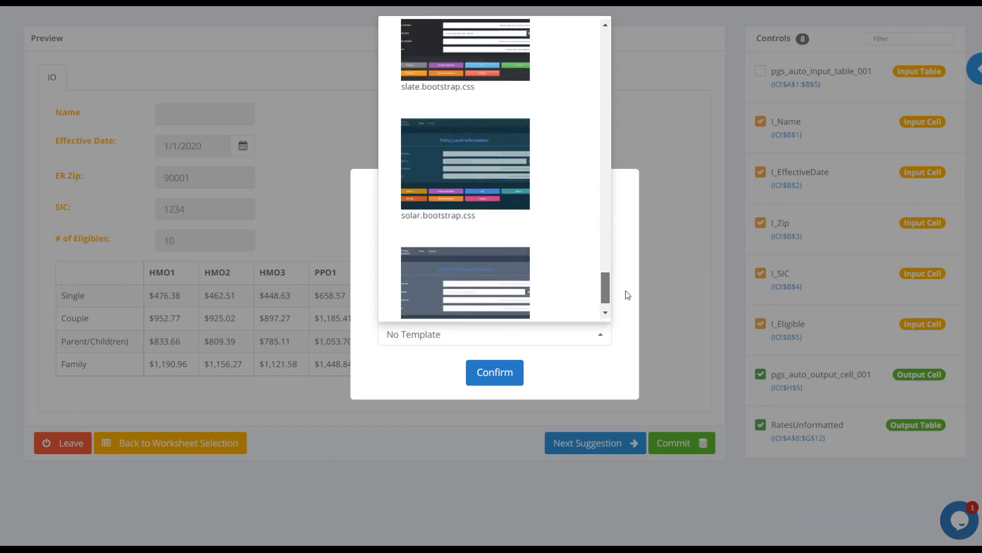
pyautogui.click(625, 249)
pyautogui.click(496, 339)
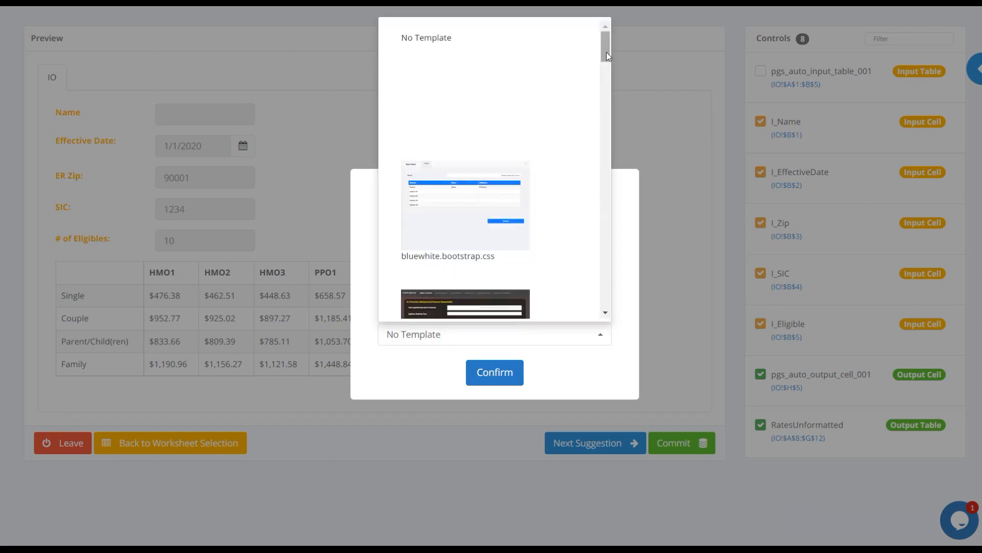
pyautogui.scroll(-1, 607, 60)
pyautogui.moveTo(606, 59); pyautogui.dragTo(588, 268)
pyautogui.scroll(-1, 588, 266)
pyautogui.click(578, 257)
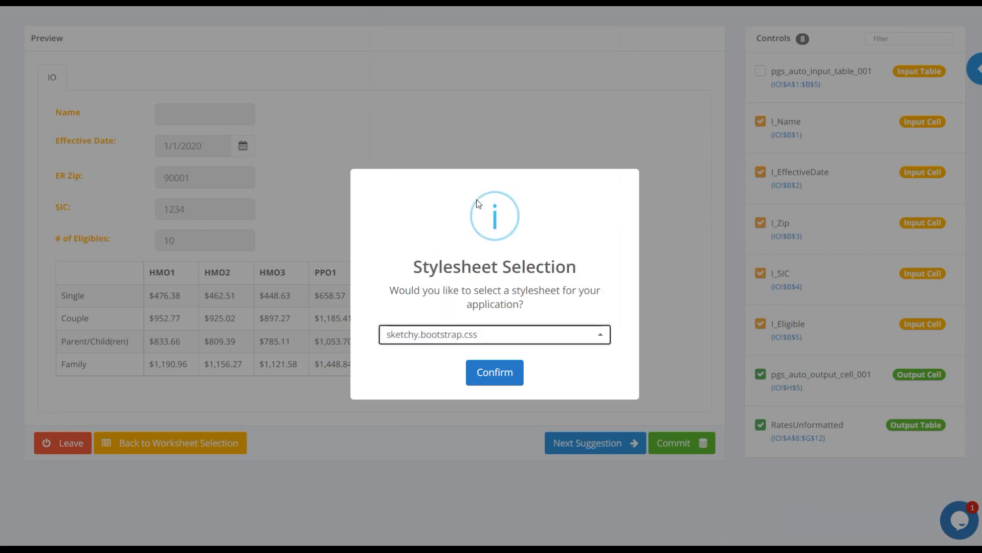
pyautogui.click(504, 369)
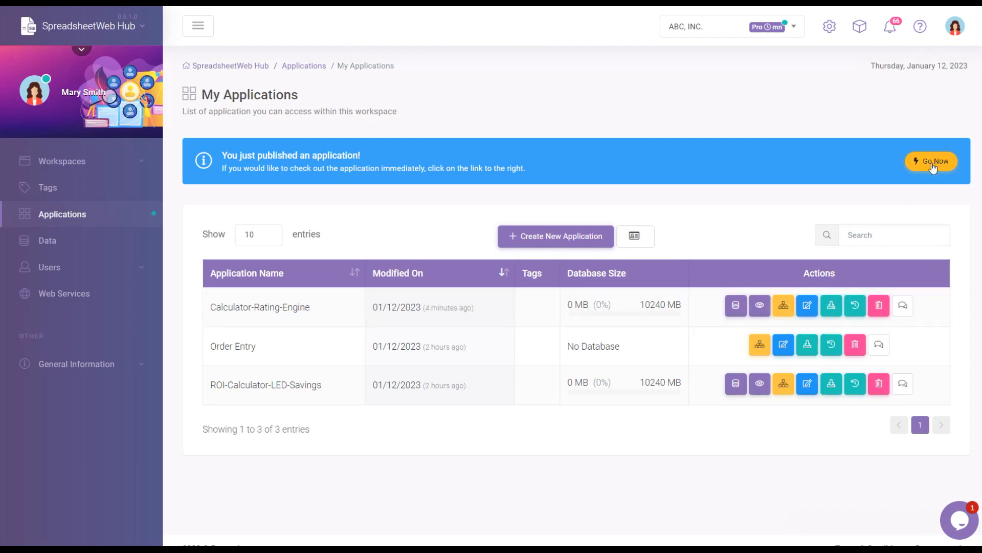
# Step: Open the published Calculator-Rating-Engine application to check its form and rate table, and return to the application list
pyautogui.click(759, 306)
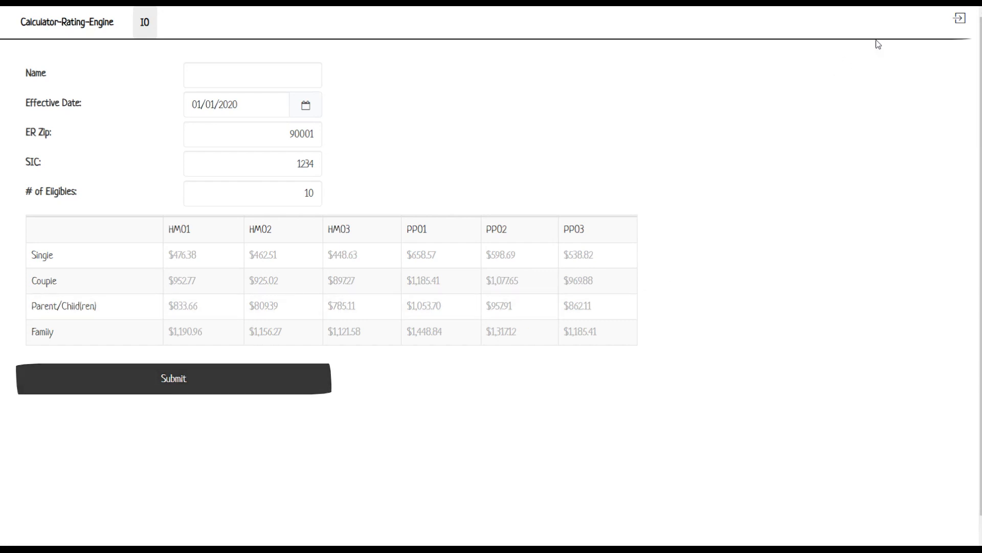
pyautogui.click(957, 20)
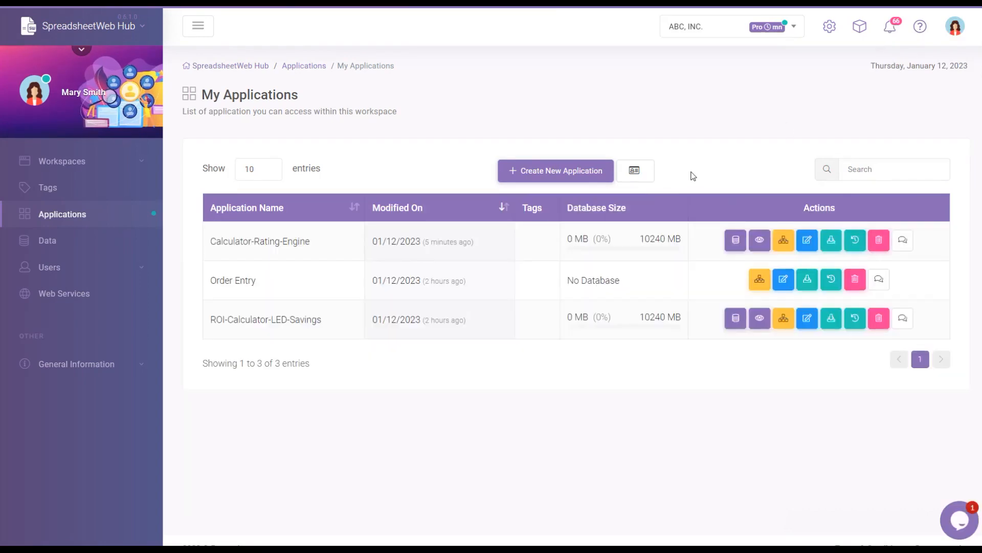
# Step: Open Calculator-Rating-Engine in the Designer and review the modules in its application summary
pyautogui.click(782, 246)
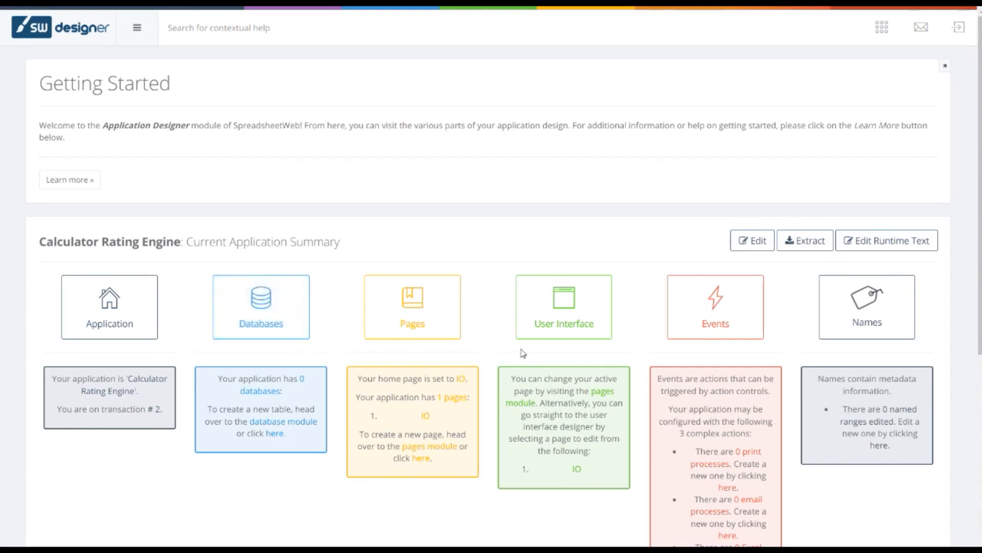
pyautogui.scroll(-4, 667, 342)
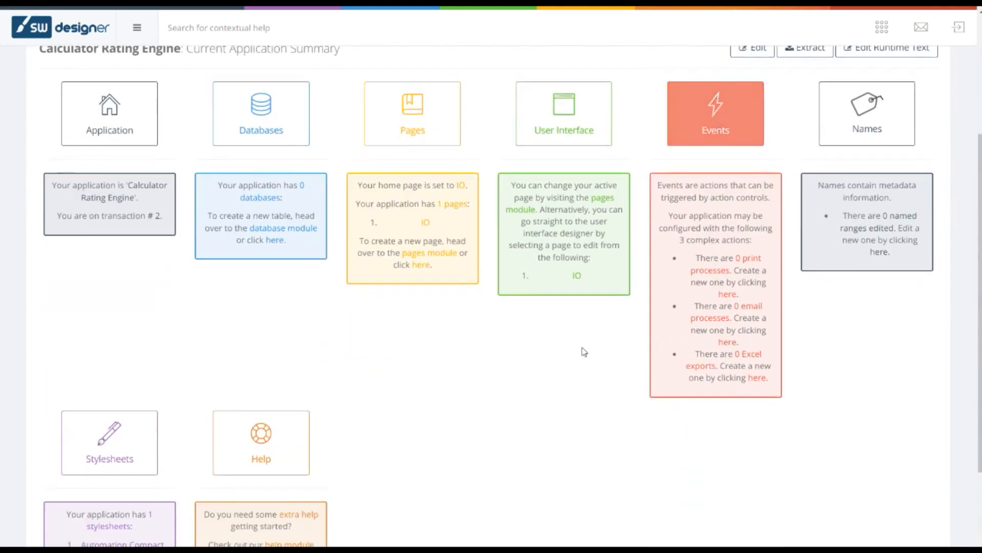
pyautogui.scroll(-3, 143, 373)
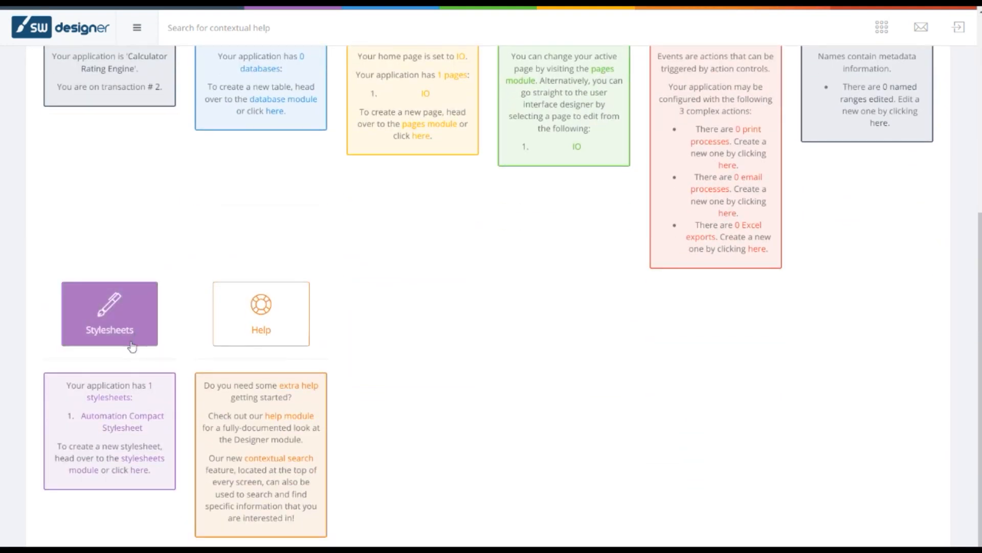
pyautogui.scroll(3, 132, 347)
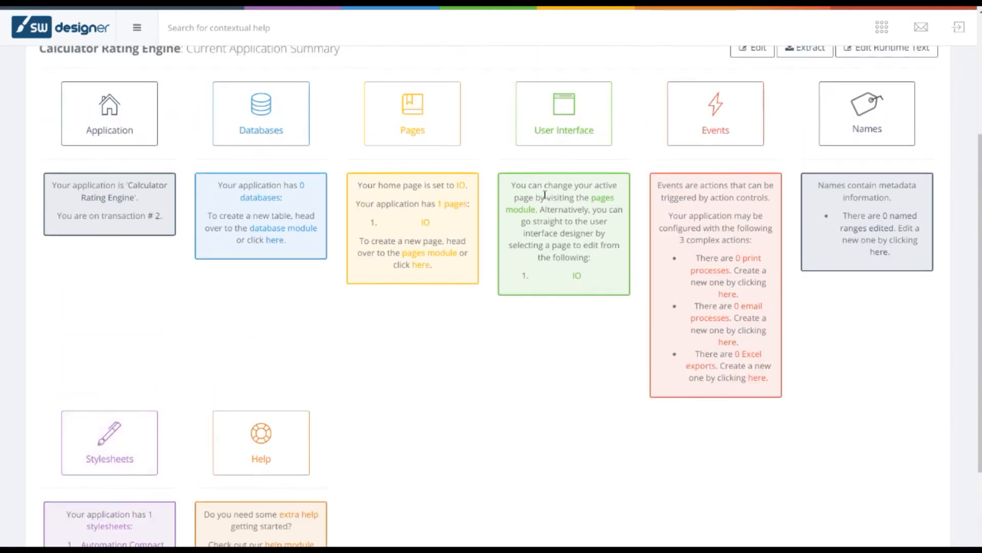
# Step: Open the IO page in the user interface designer and examine its layout and the available controls
pyautogui.click(542, 125)
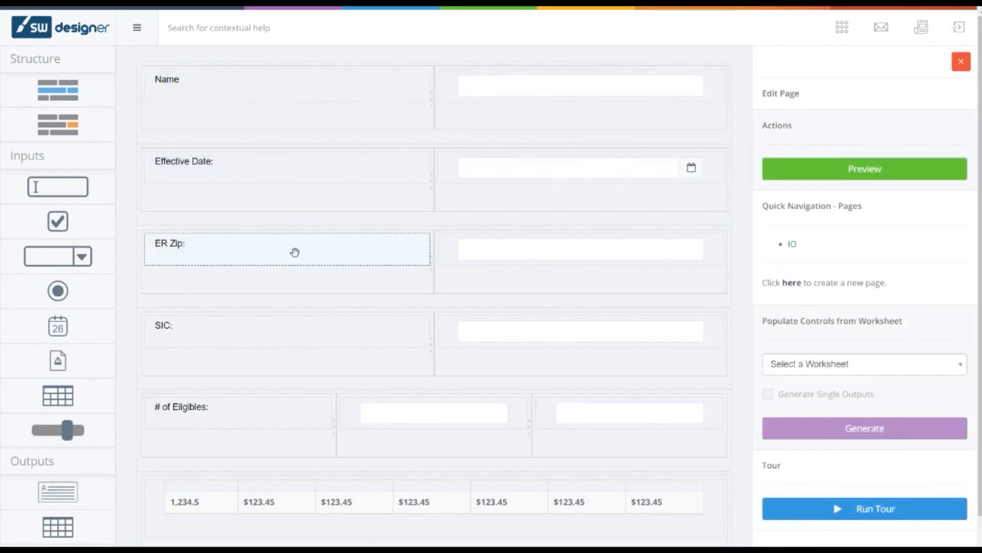
pyautogui.scroll(-1, 287, 338)
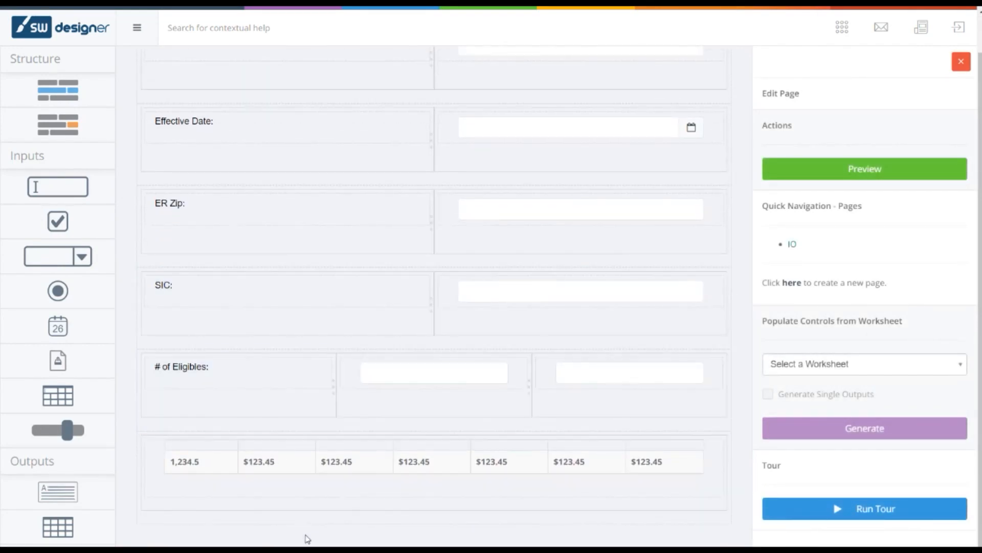
pyautogui.scroll(-3, 57, 90)
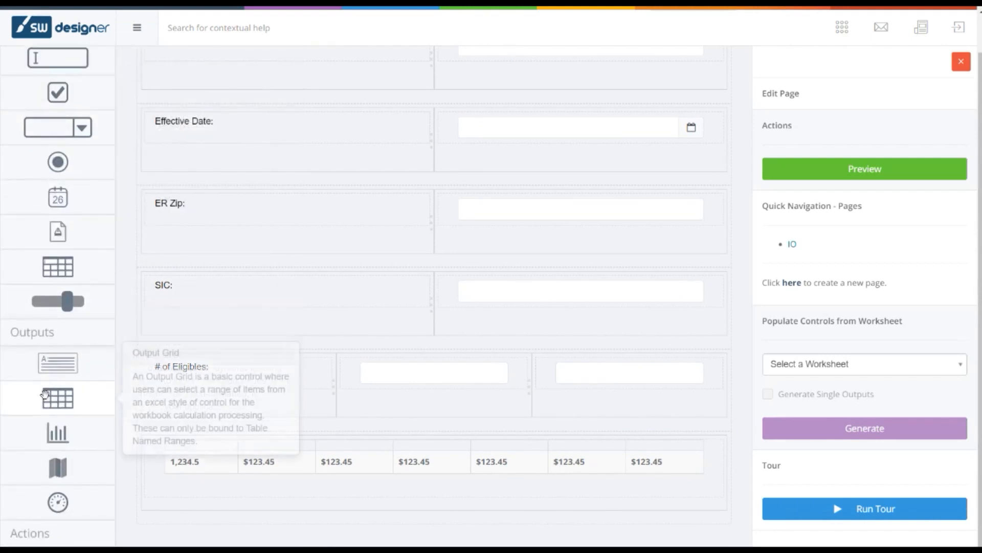
pyautogui.scroll(3, 81, 72)
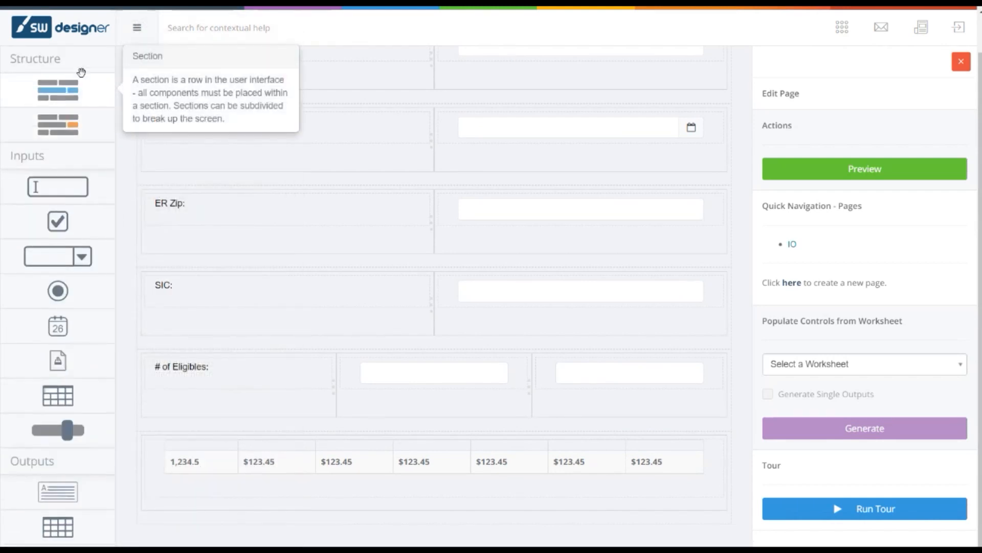
# Step: Publish the Calculator-Rating-Engine application from the Designer and confirm the publication
pyautogui.click(841, 32)
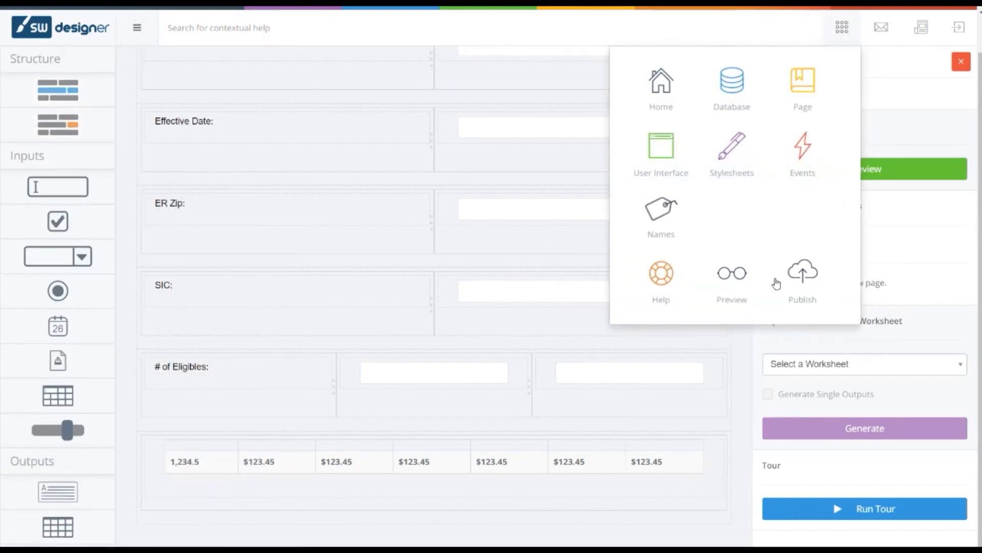
pyautogui.click(801, 273)
pyautogui.click(464, 354)
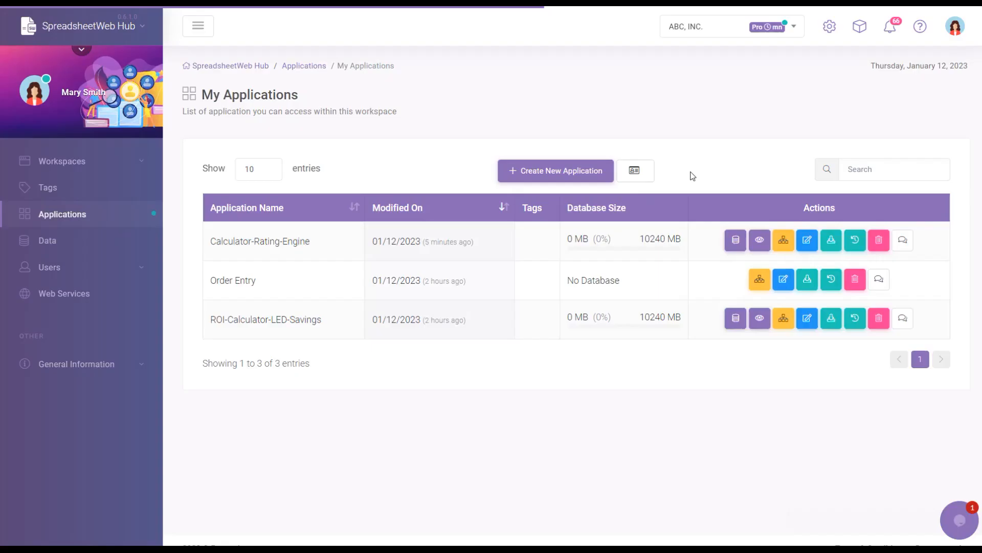